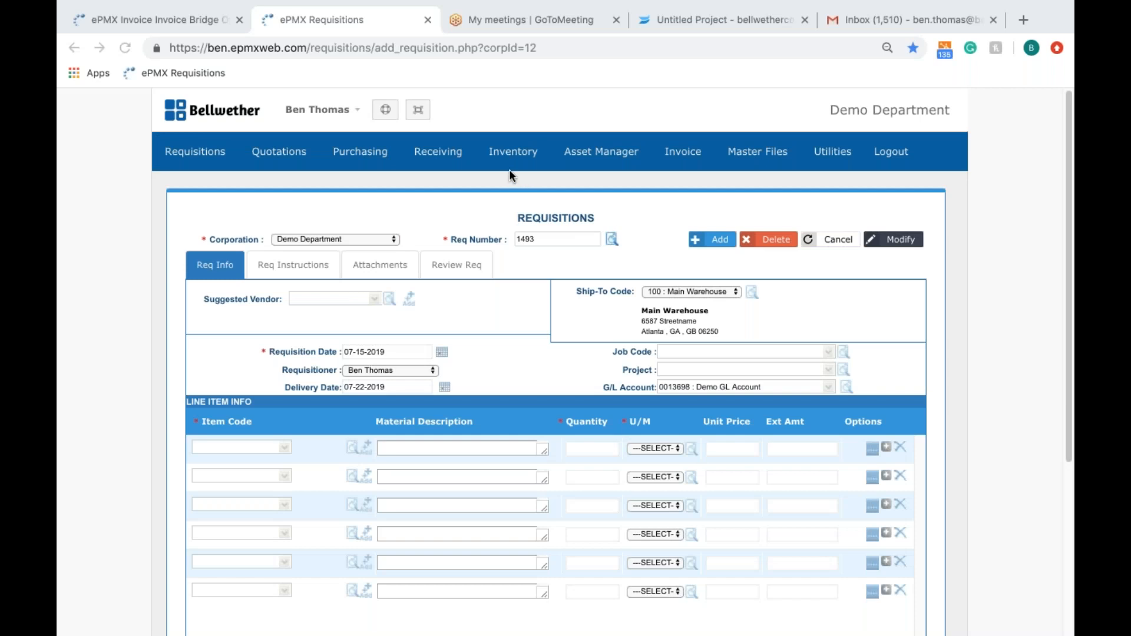
# Start a new inventory transaction for the Main Warehouse and view the available transaction types.
pyautogui.moveTo(516, 154)
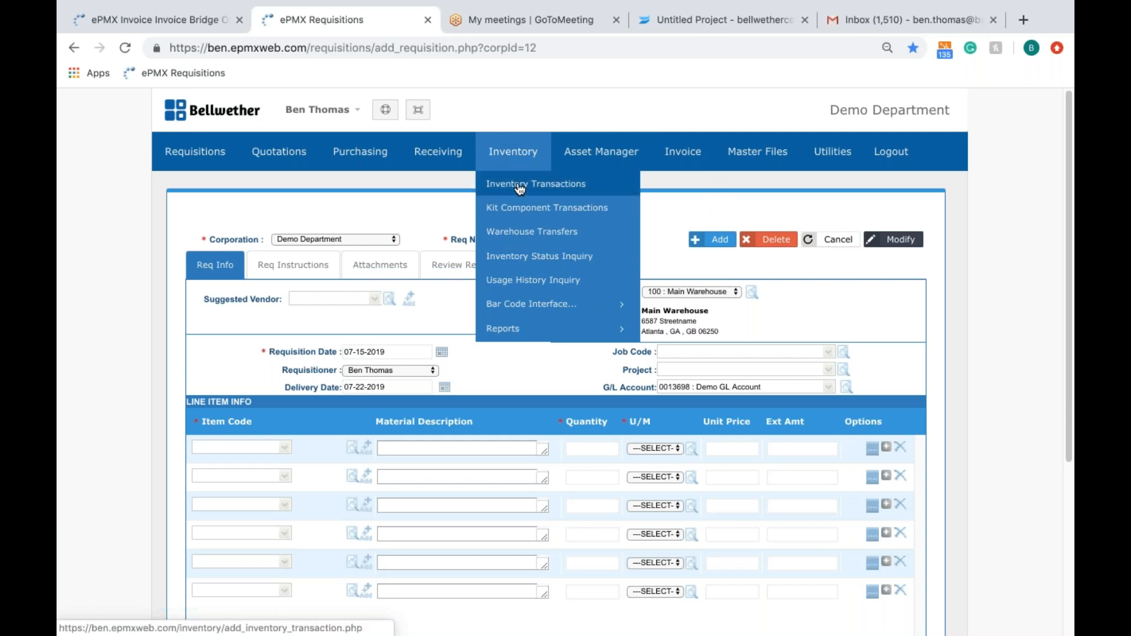
pyautogui.click(511, 184)
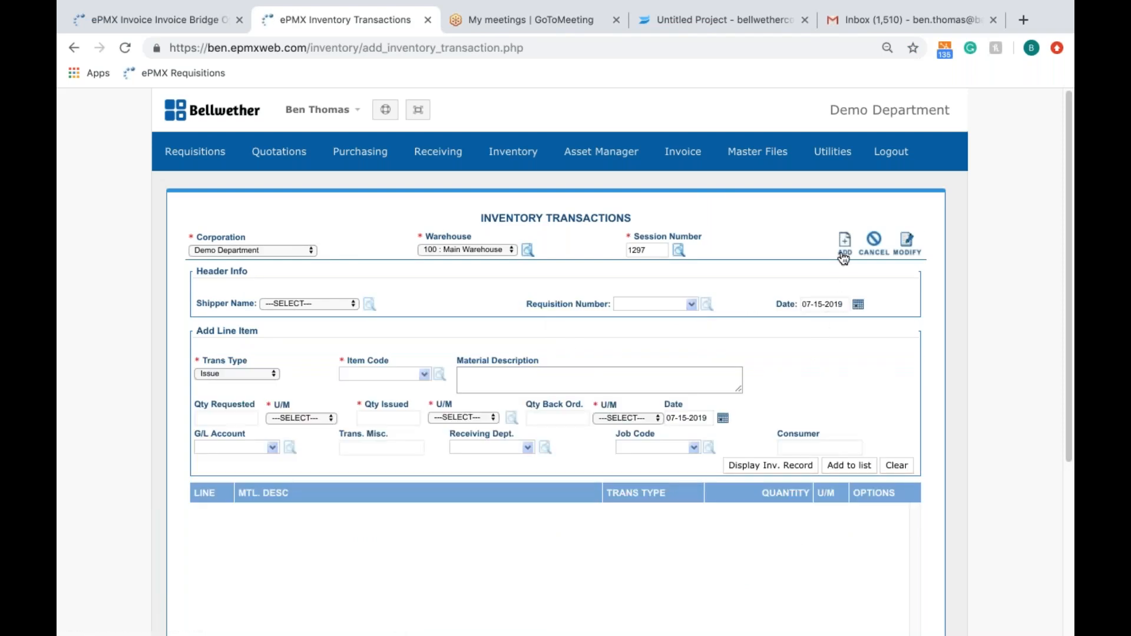
pyautogui.click(843, 256)
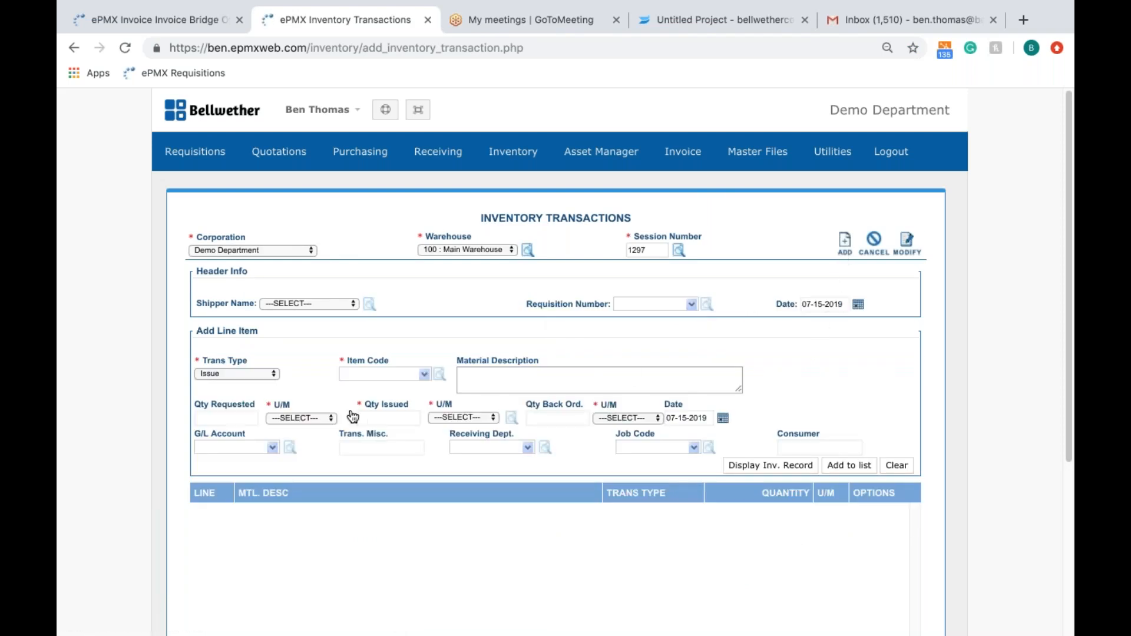
pyautogui.click(221, 373)
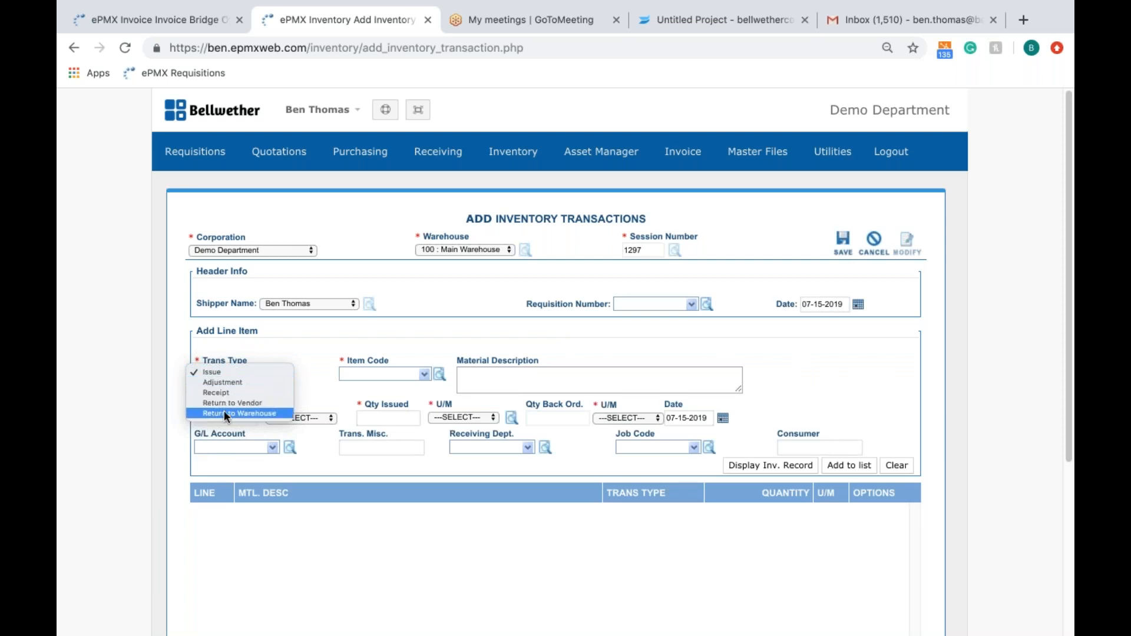
# Start a new kit component transaction with type Issue and choose the Mountain Home surgery kit as its kit code.
pyautogui.click(516, 155)
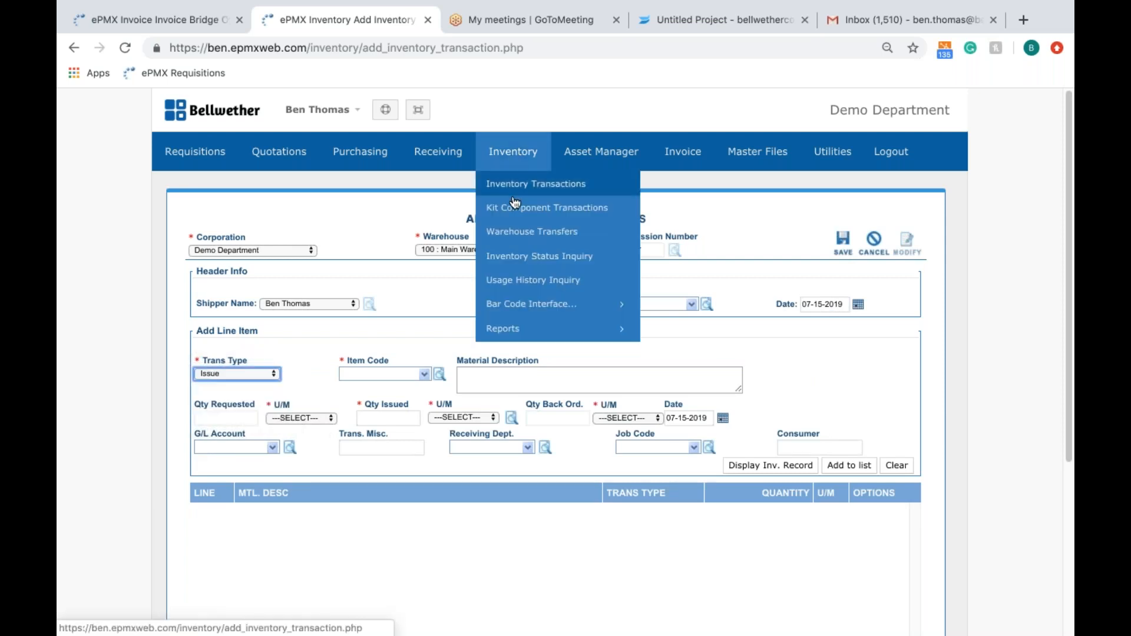
pyautogui.click(517, 218)
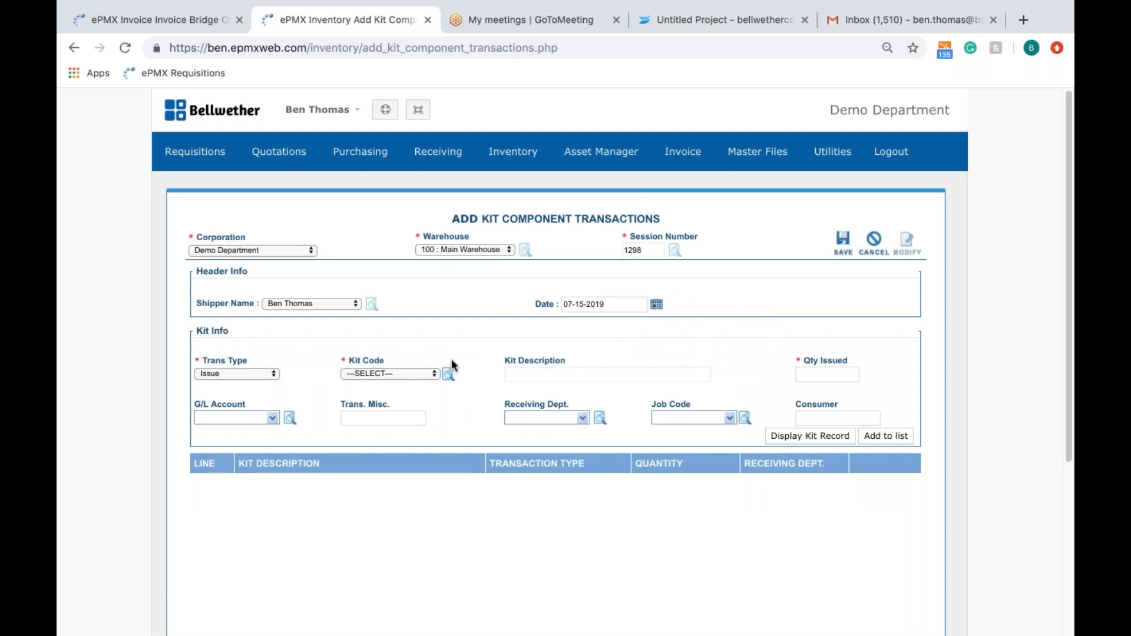
pyautogui.click(404, 374)
pyautogui.click(542, 363)
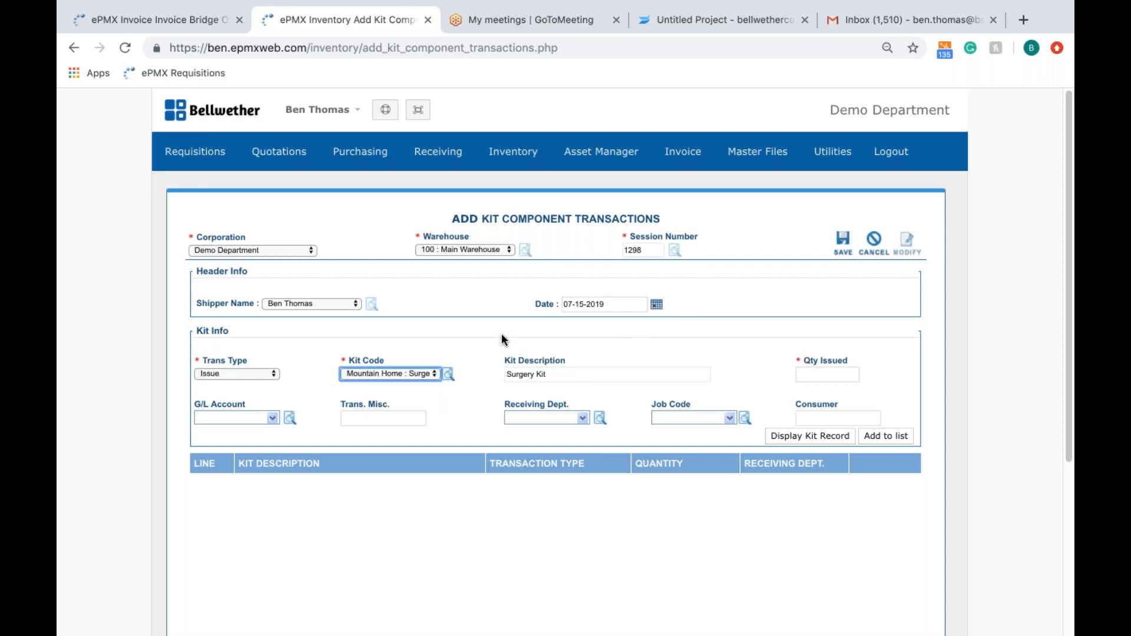
# Set the surgery kit's issued quantity to 1 and add it to the transaction list despite insufficient component stock.
pyautogui.click(831, 371)
pyautogui.write('1')
pyautogui.press('Tab')
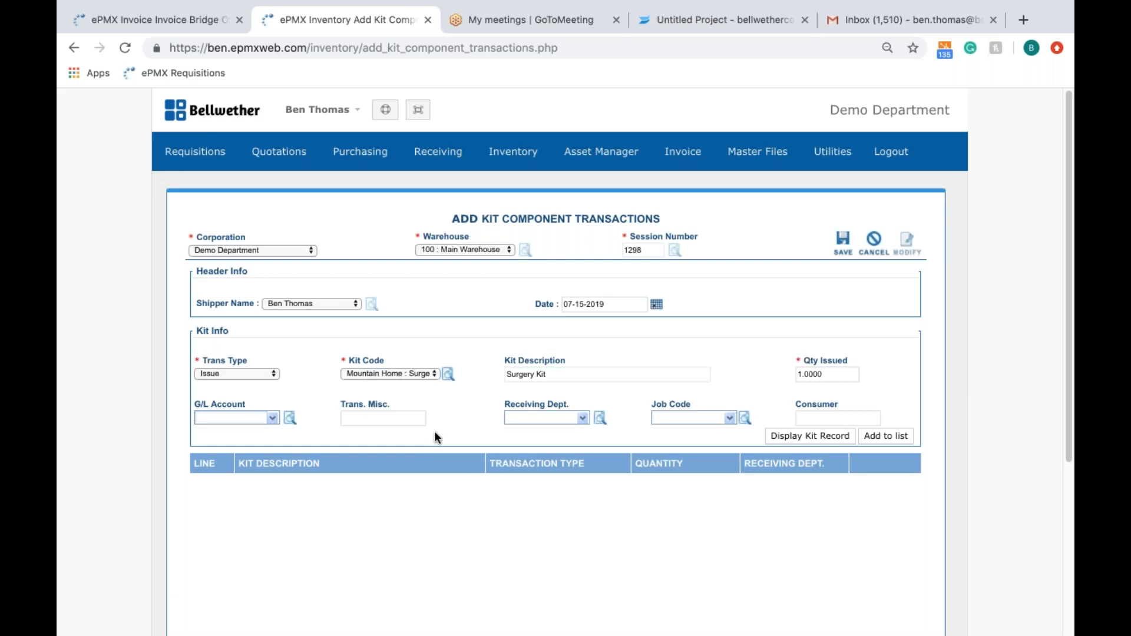
pyautogui.click(883, 439)
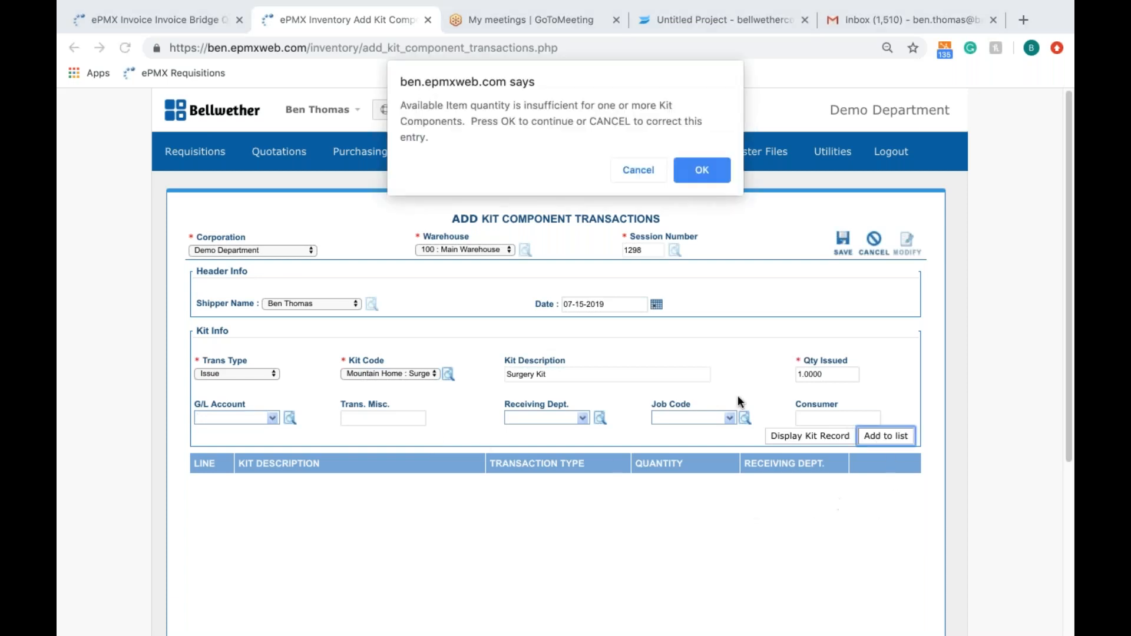
pyautogui.click(681, 165)
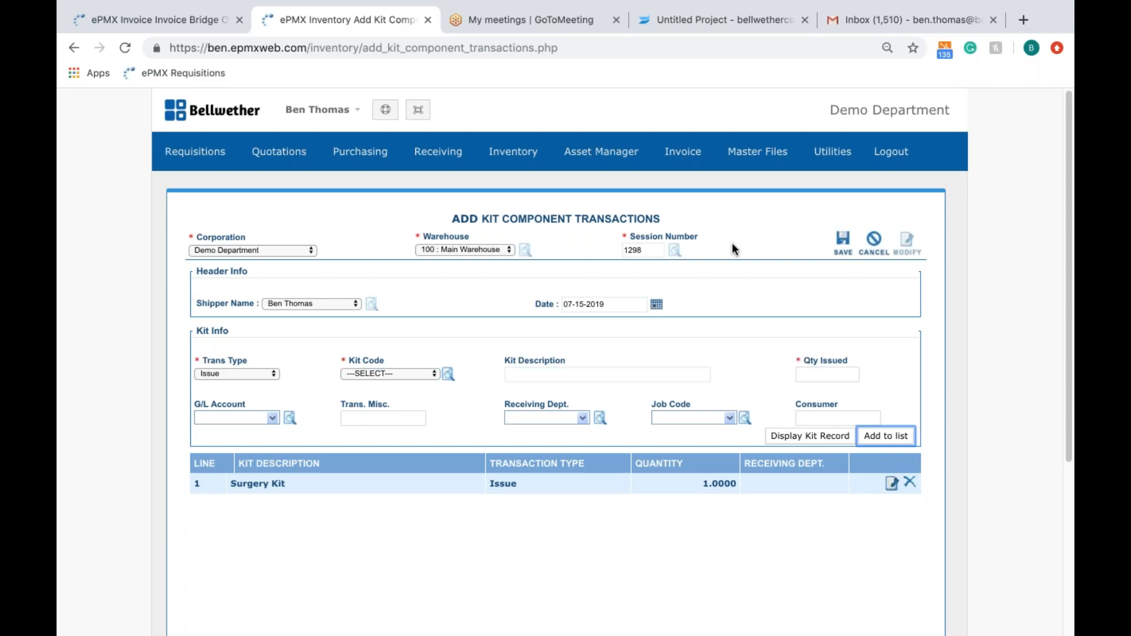
# Open the Warehouse Transfer form to view its fields for moving items between warehouses.
pyautogui.moveTo(513, 160)
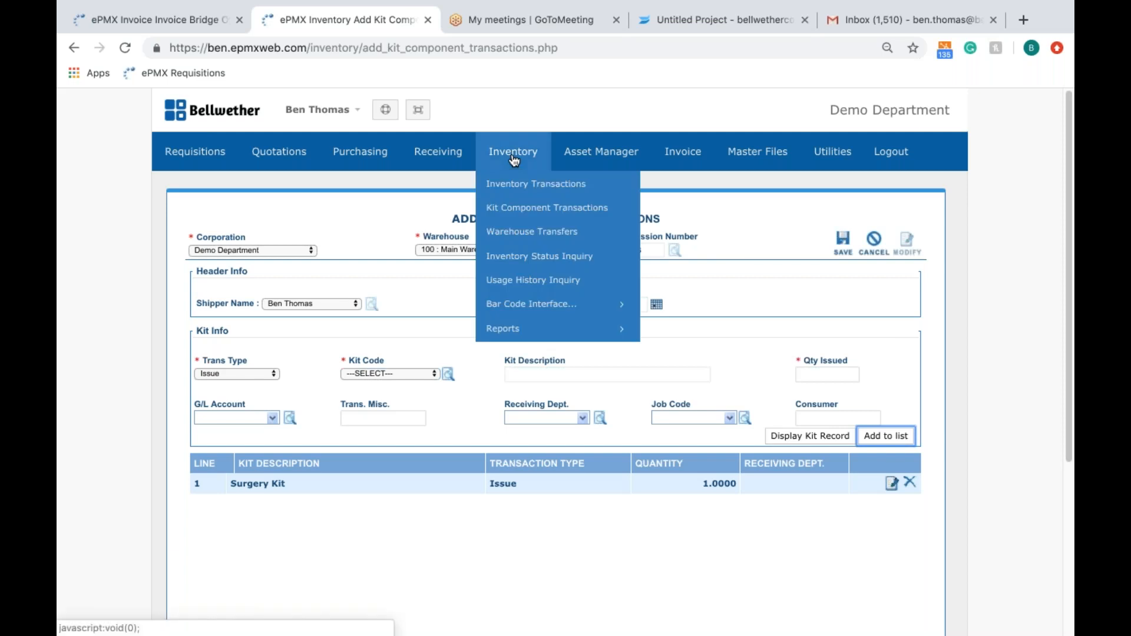
pyautogui.click(515, 231)
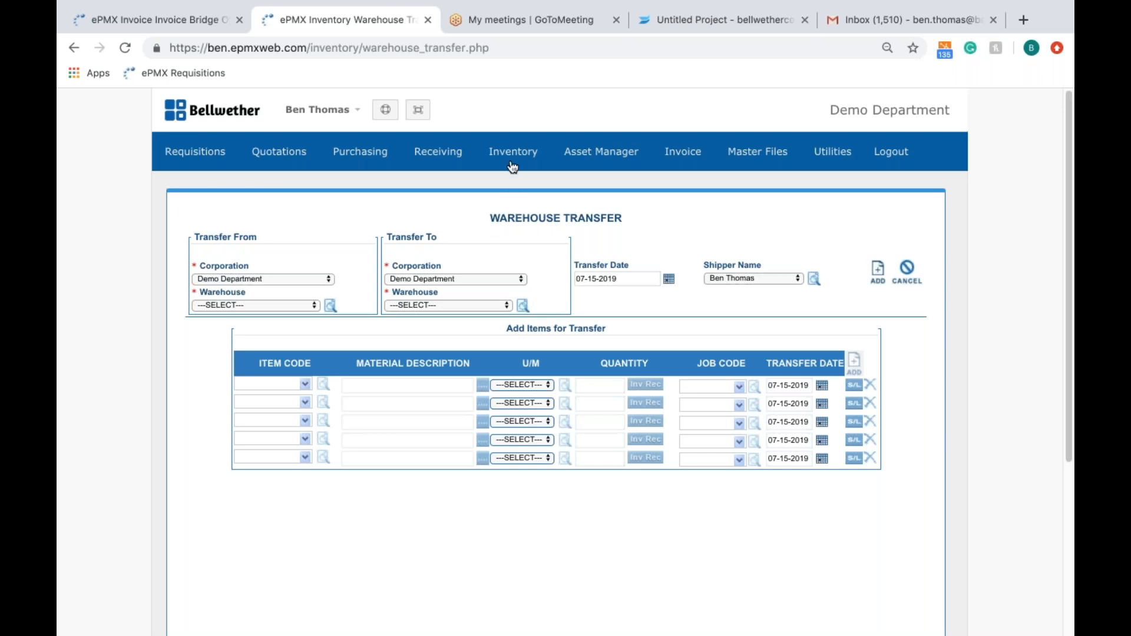
# Run an inventory status inquiry for item BA31 : Widget A in the Main Warehouse and view its inventory record.
pyautogui.moveTo(511, 165)
pyautogui.click(515, 261)
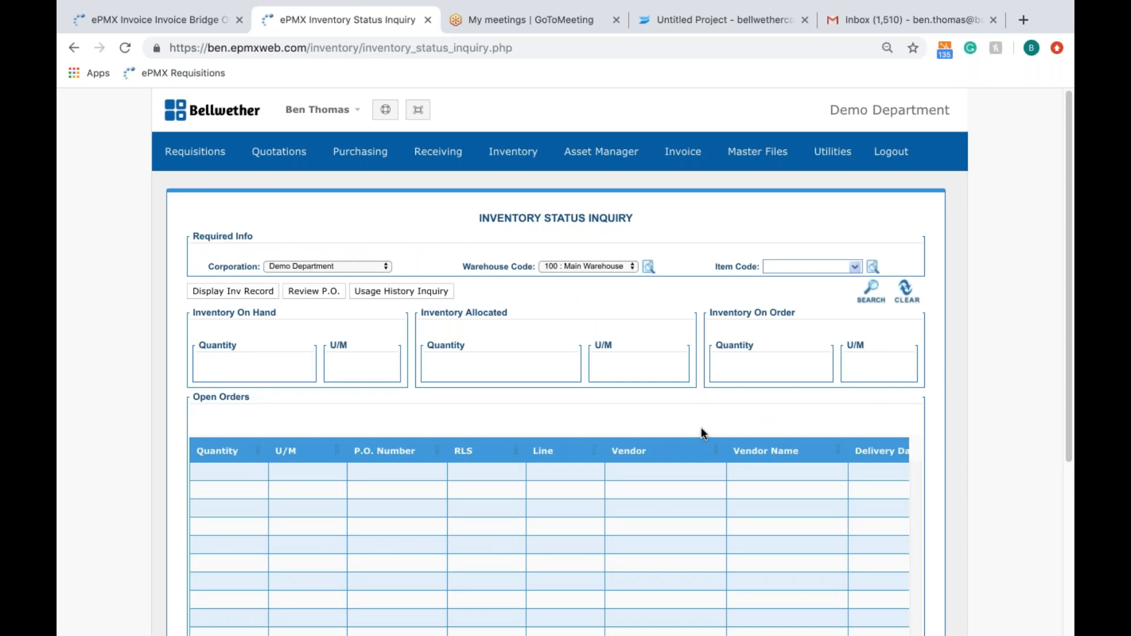
pyautogui.click(799, 266)
pyautogui.click(807, 286)
pyautogui.click(860, 299)
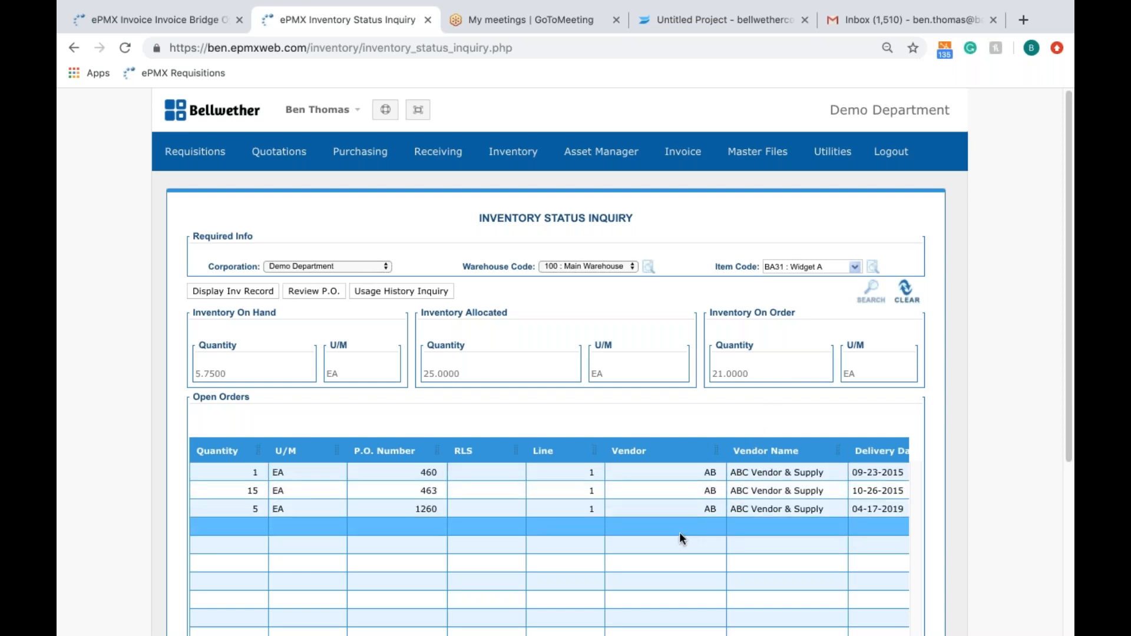
pyautogui.click(210, 292)
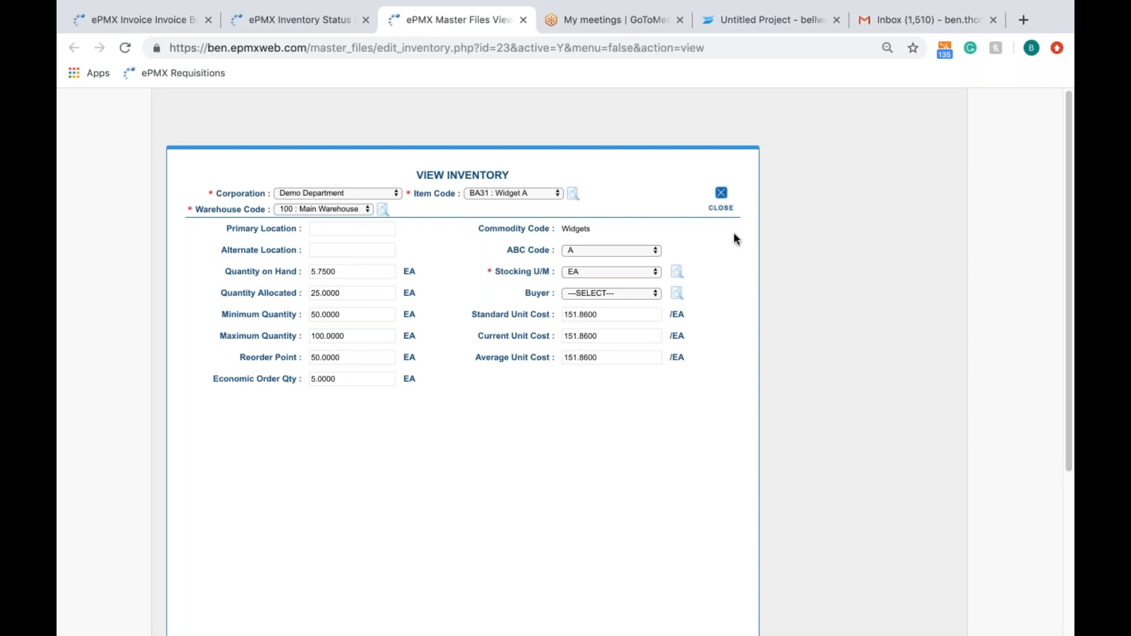
pyautogui.click(719, 204)
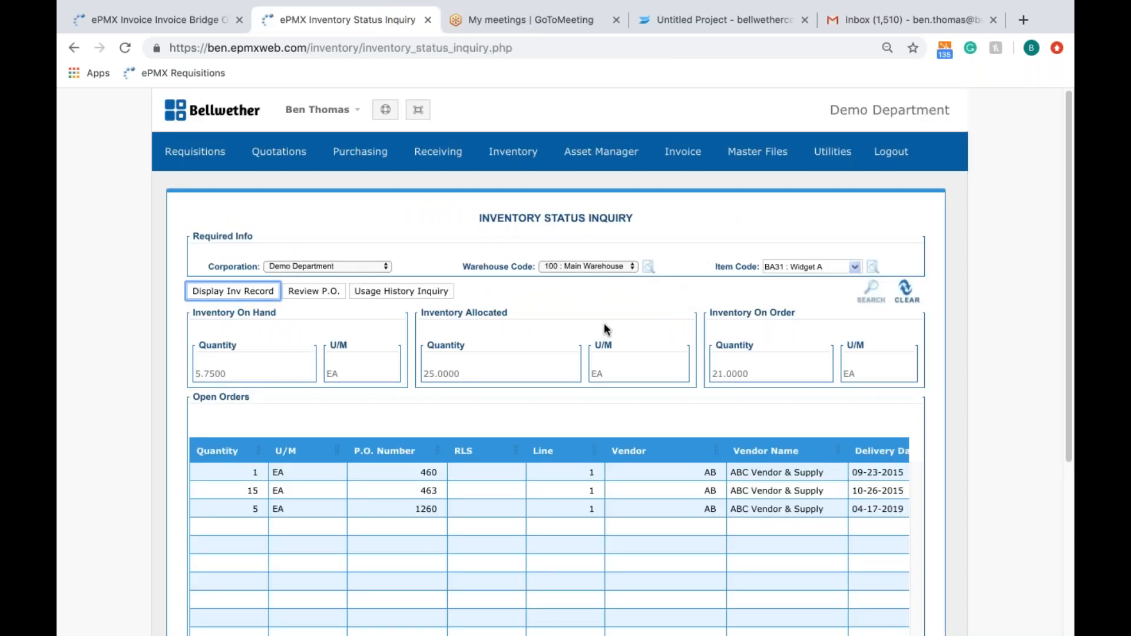
# Search the previous orders by P.O. number for the open Widget A order with delivery date 04-17-2019.
pyautogui.click(409, 511)
pyautogui.moveTo(357, 169)
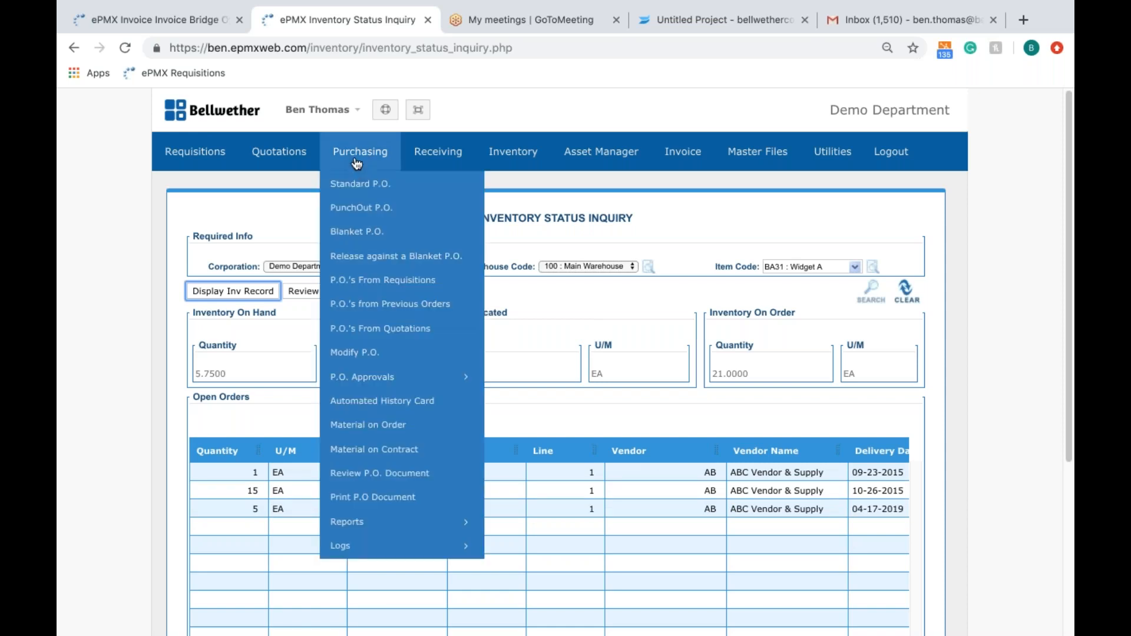
pyautogui.click(383, 303)
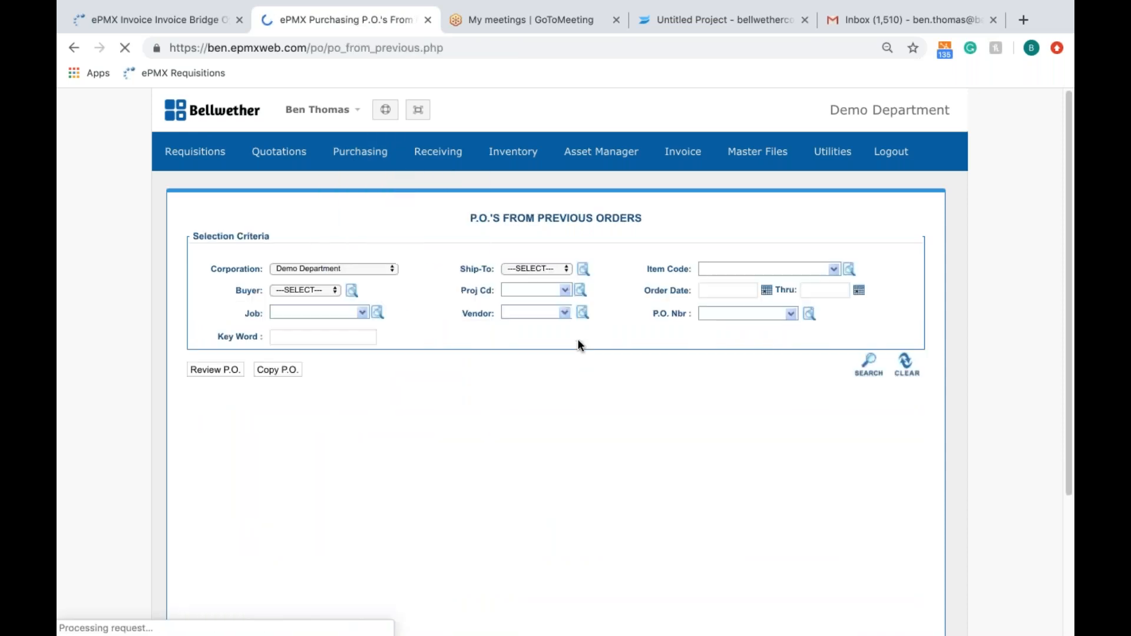
pyautogui.click(723, 314)
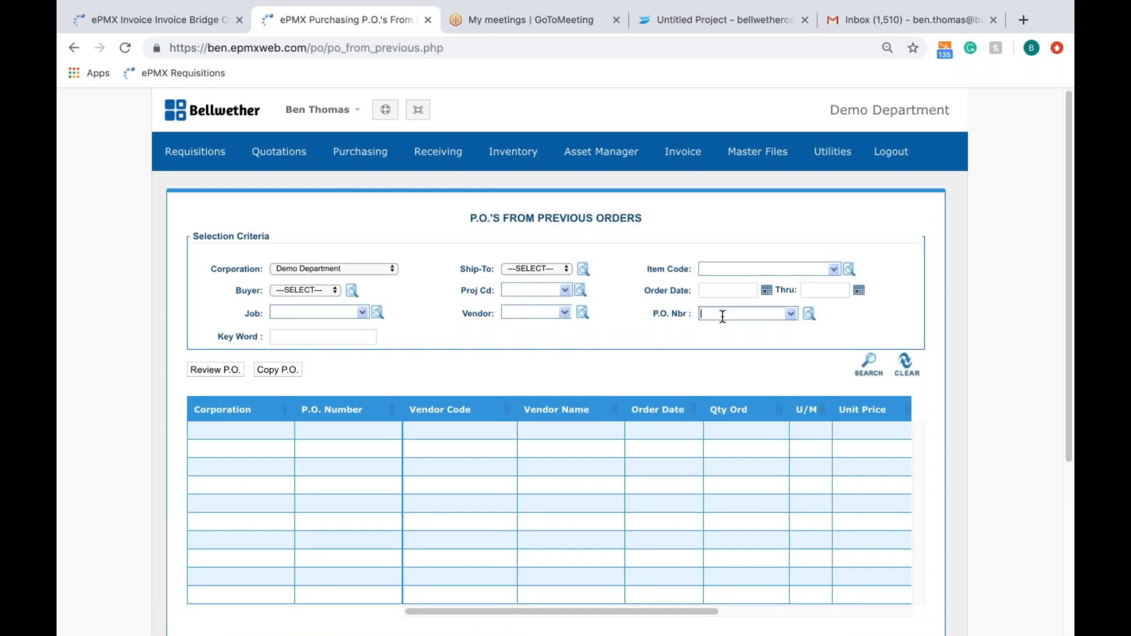
pyautogui.write('1260')
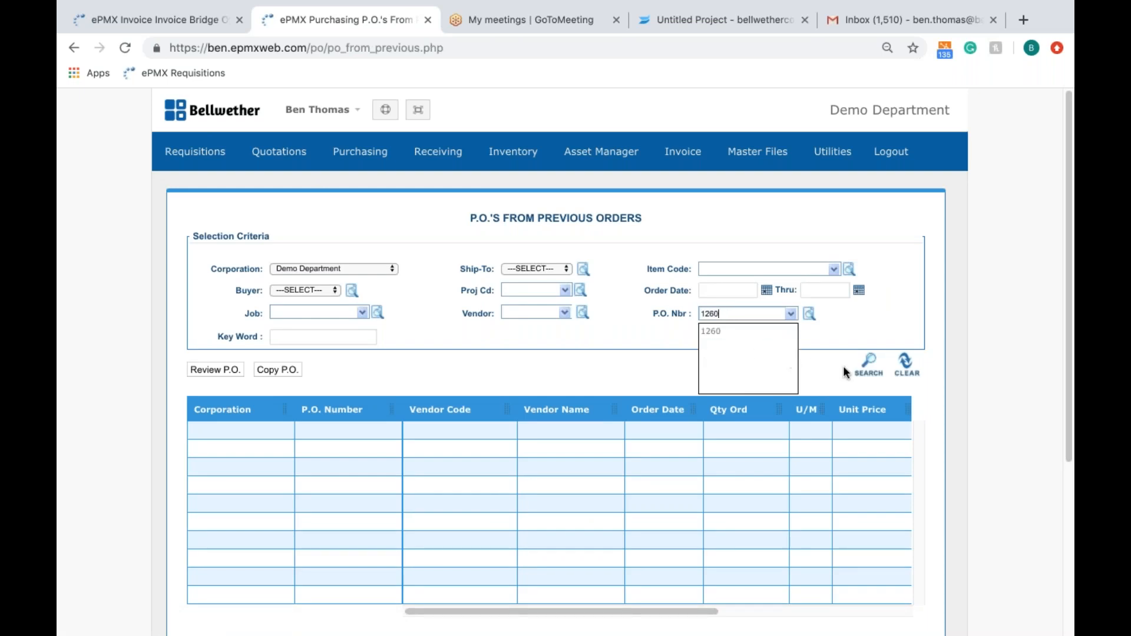
pyautogui.click(868, 368)
pyautogui.click(866, 363)
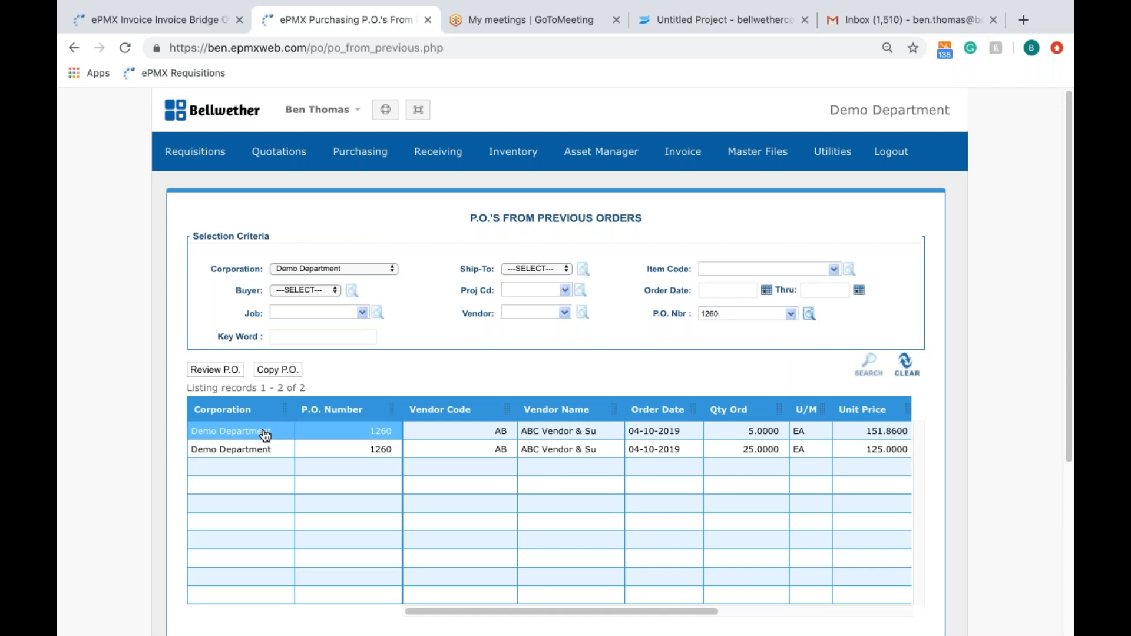
# Copy the found order into a new standard P.O. for ABC Vendor & Supply and review the resulting document.
pyautogui.click(267, 431)
pyautogui.click(273, 371)
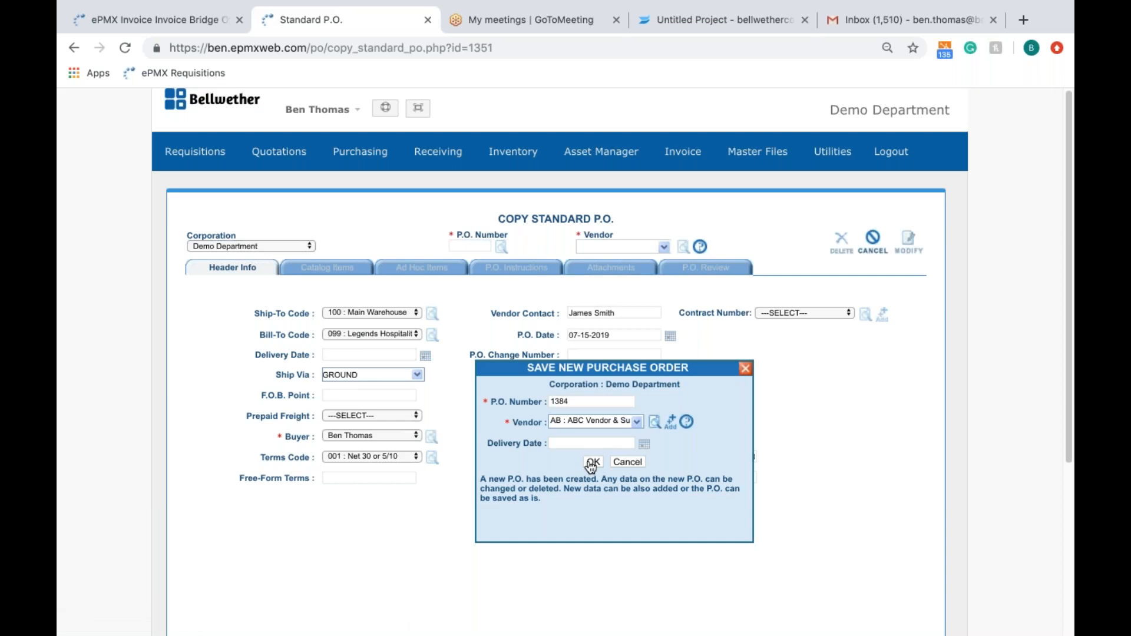
pyautogui.press('Return')
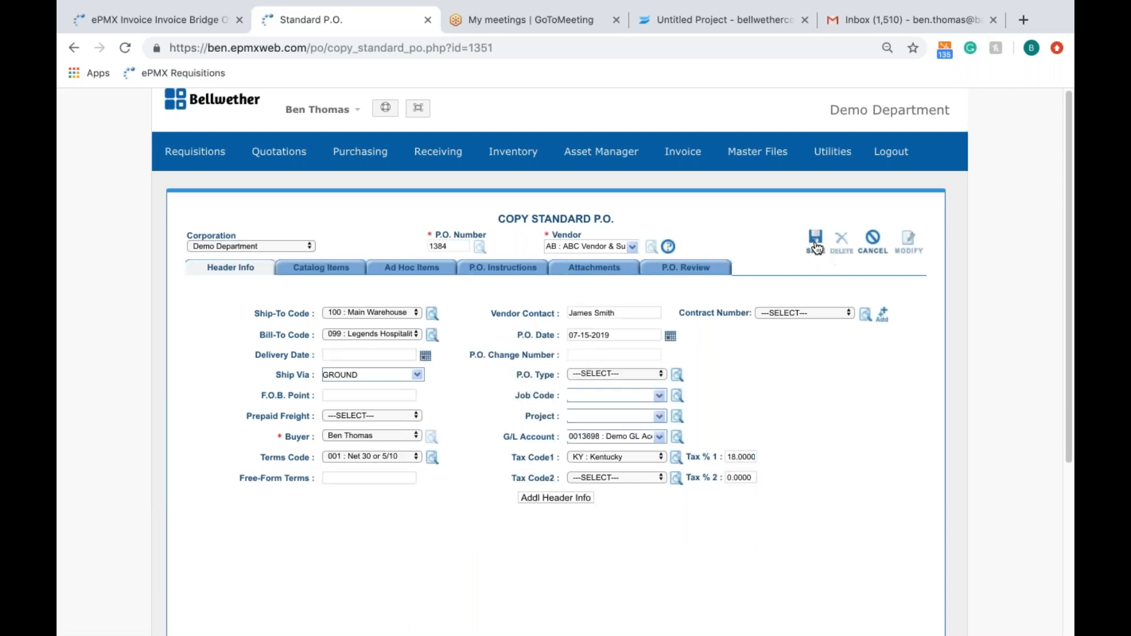
pyautogui.click(668, 270)
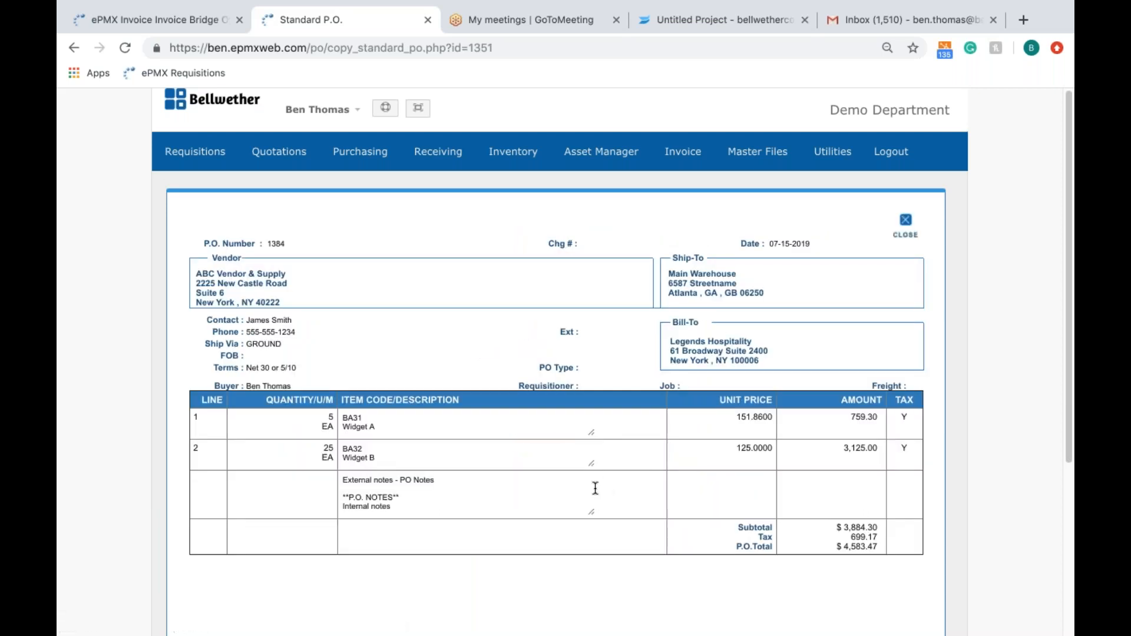
pyautogui.click(905, 222)
# Run the Create Bar Codes report for all items in 100 : Main Warehouse and look through its pages.
pyautogui.moveTo(511, 154)
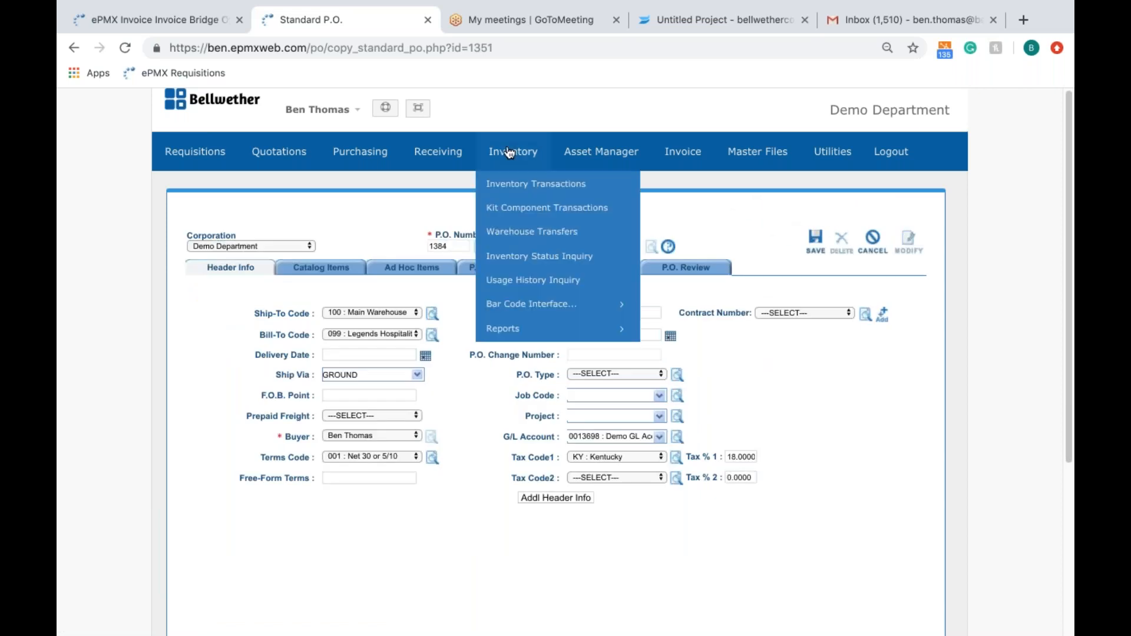
pyautogui.moveTo(514, 305)
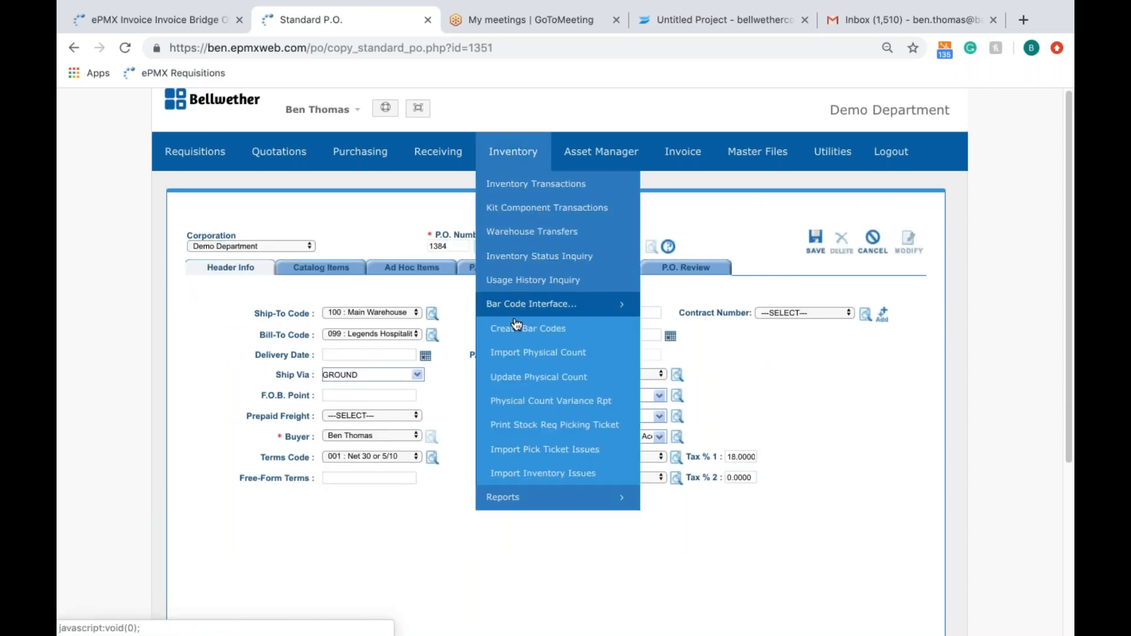
pyautogui.click(518, 327)
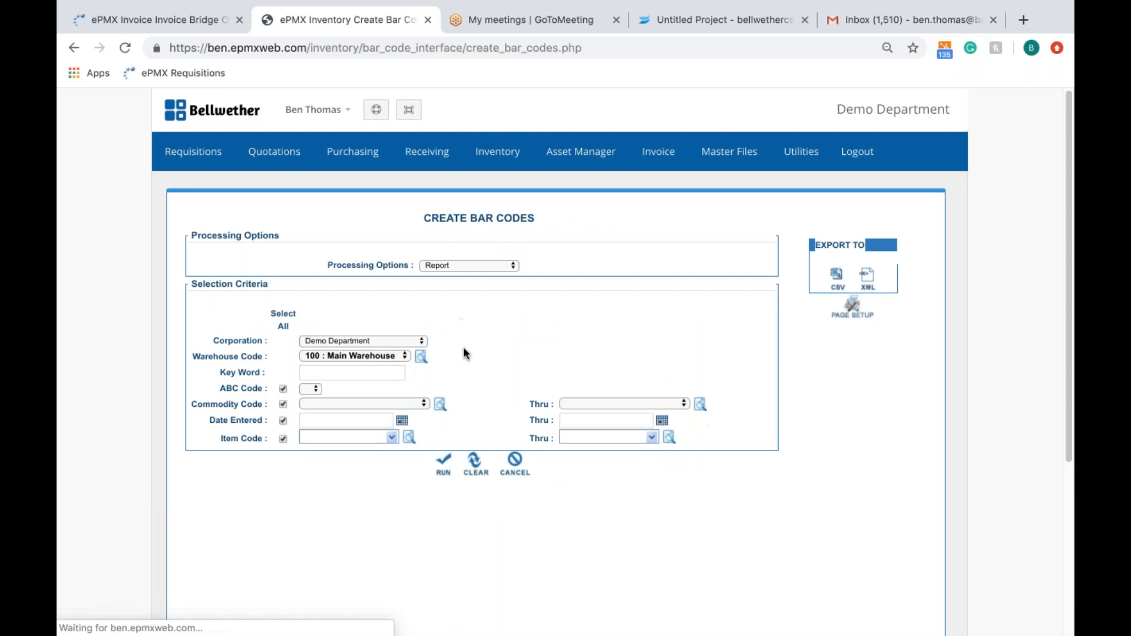
pyautogui.click(444, 464)
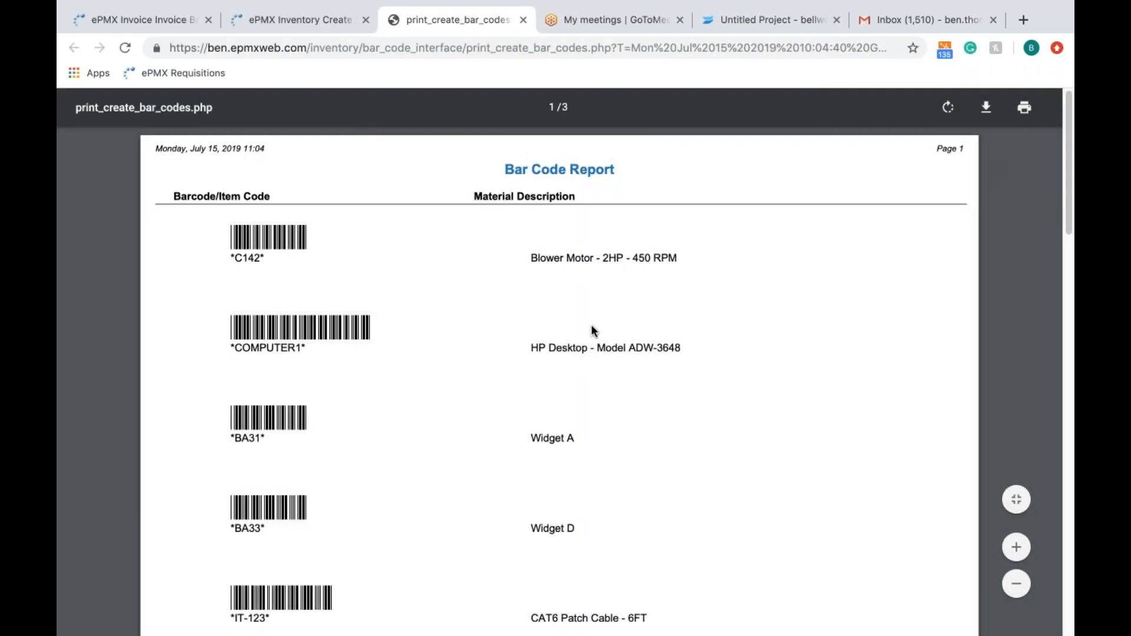
pyautogui.scroll(-8, 585, 546)
pyautogui.scroll(8, 585, 545)
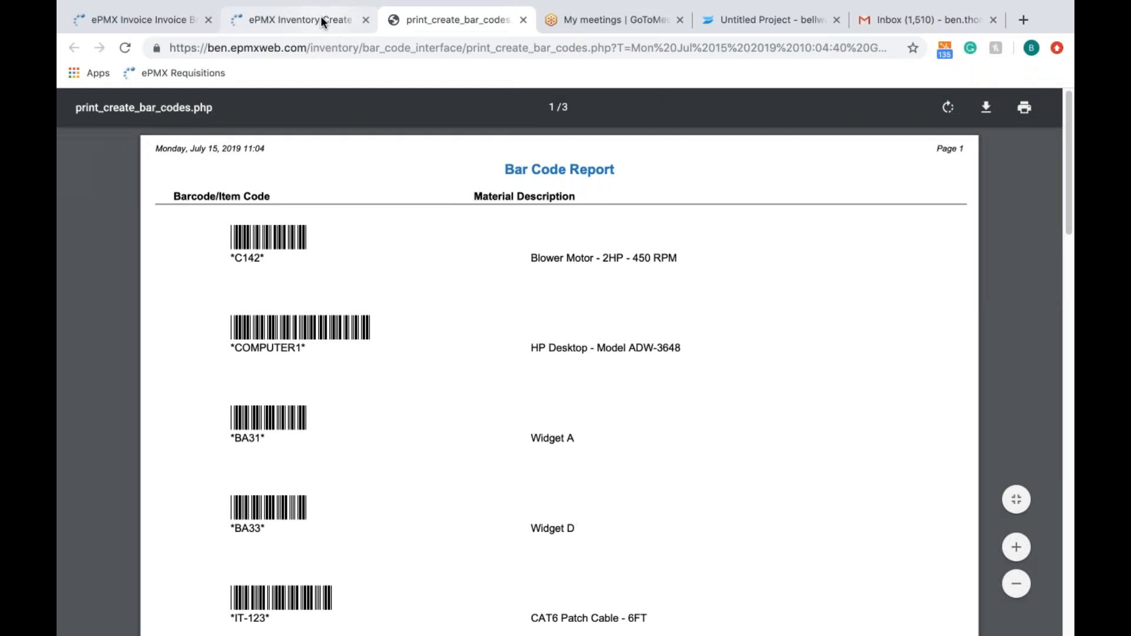
# Return from the bar code report to the application page and open Asset Entry in the Asset Manager.
pyautogui.click(320, 18)
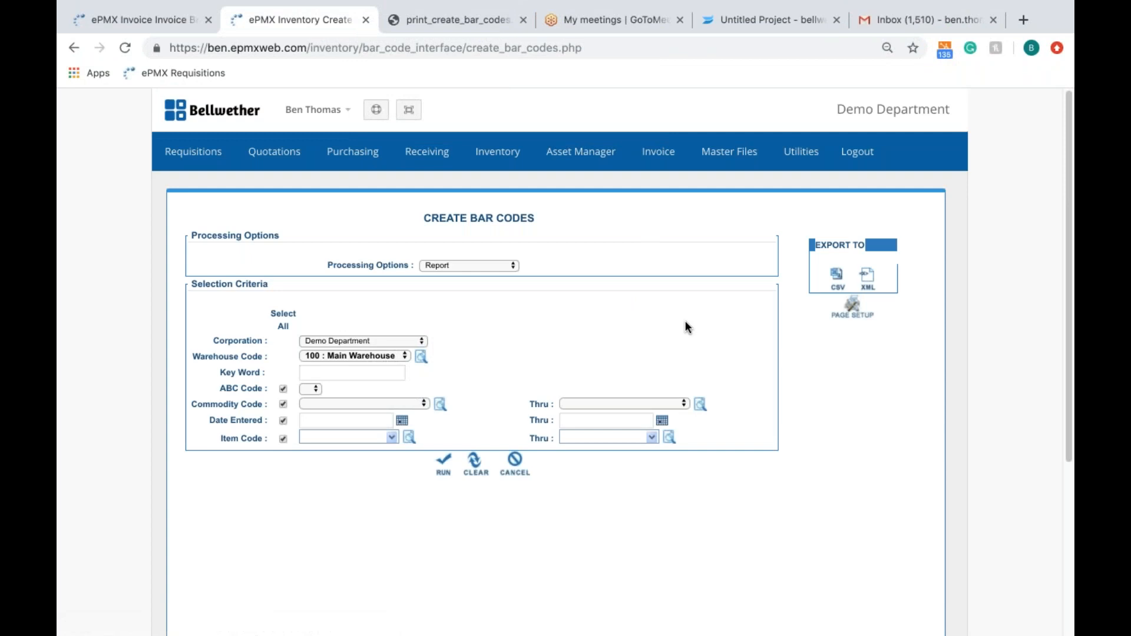
pyautogui.moveTo(493, 160)
pyautogui.moveTo(586, 158)
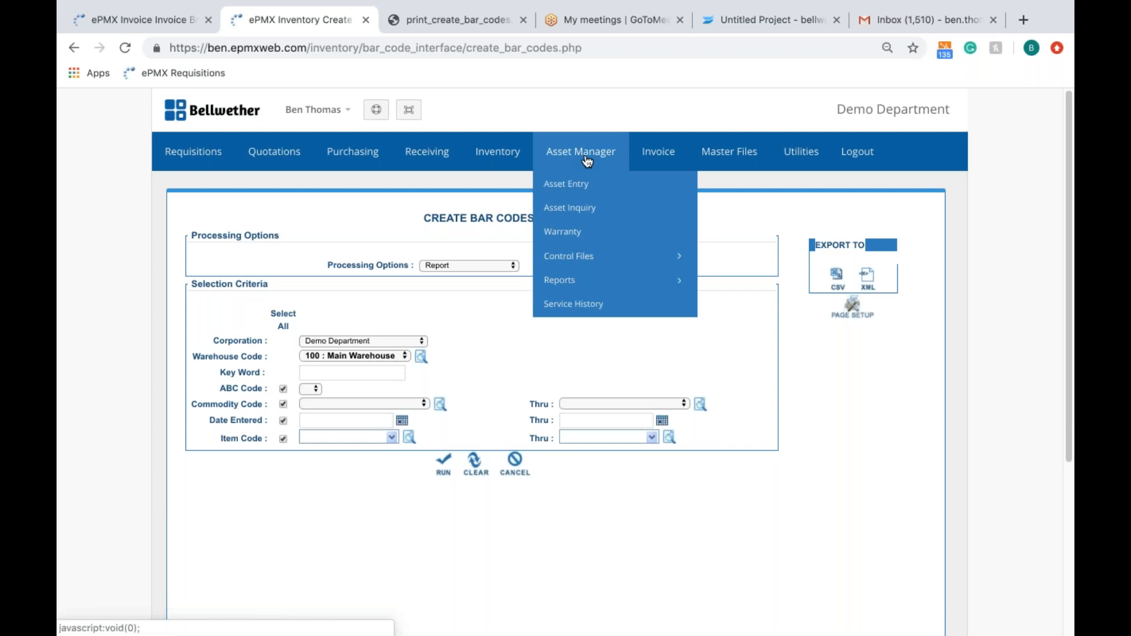
pyautogui.click(571, 186)
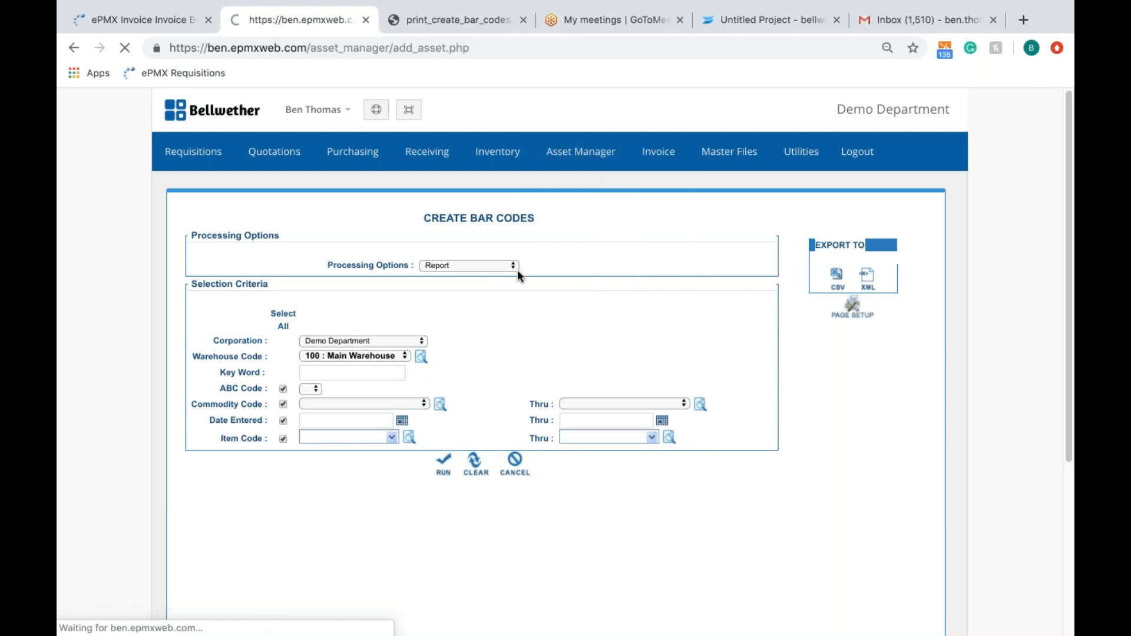